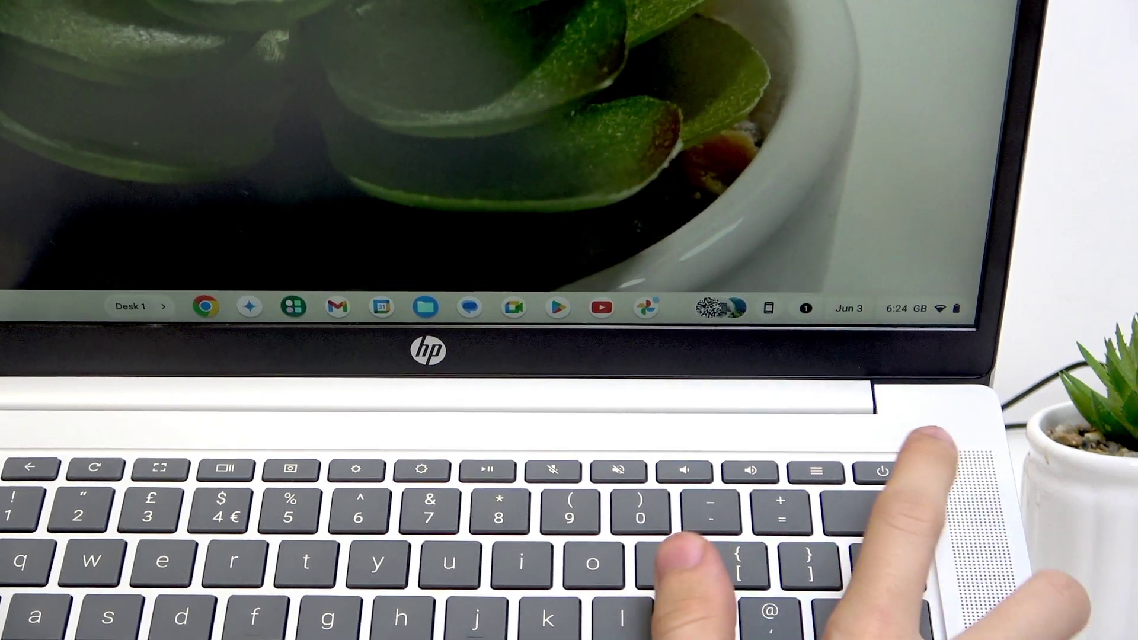
- Hold the power key for the power menu, dismiss it with Escape, then reopen it
key(XF86PowerOff)
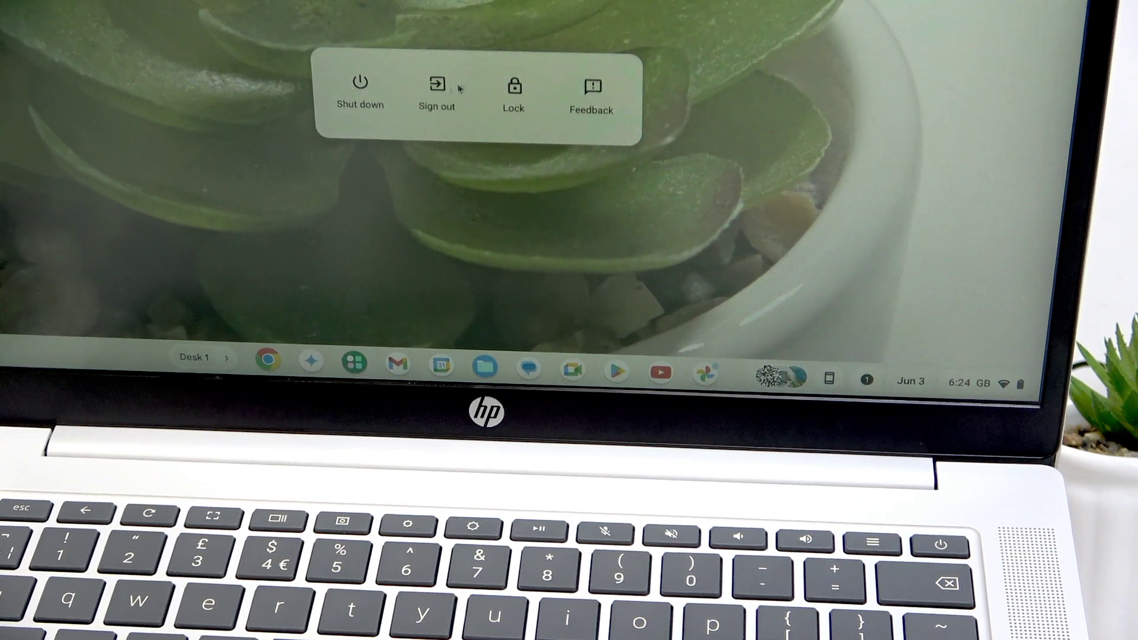
key(Escape)
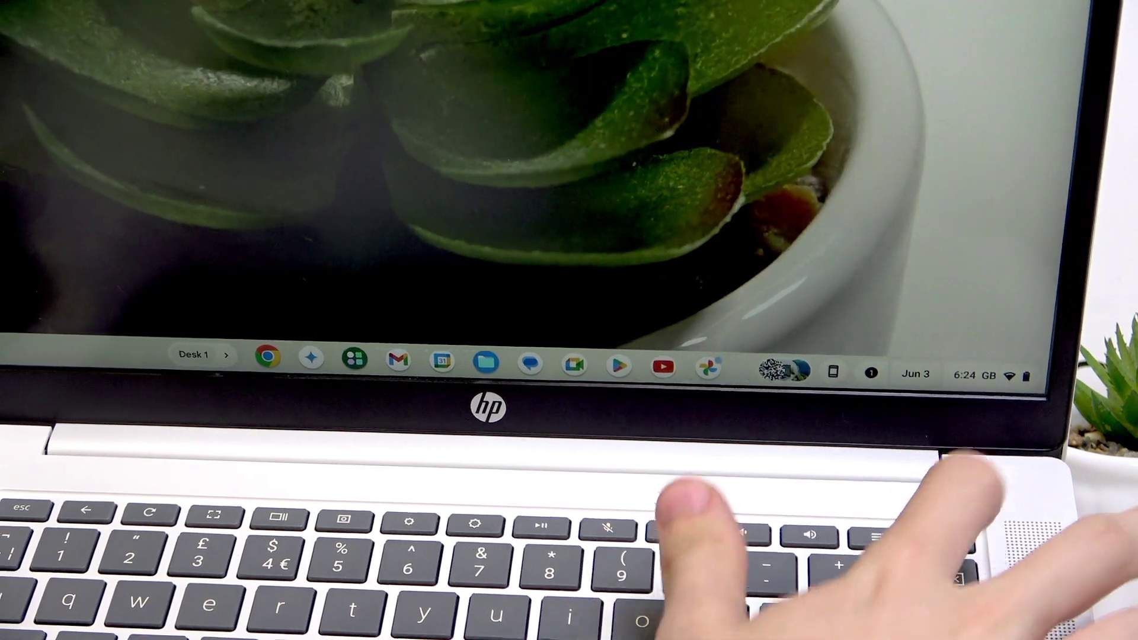
key(XF86PowerOff)
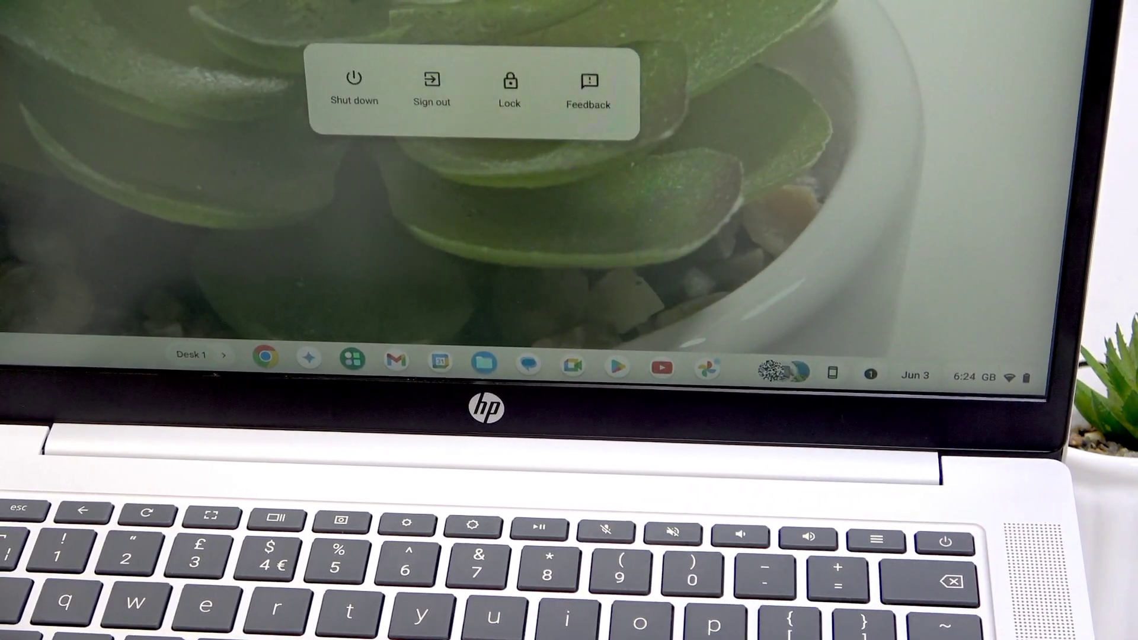